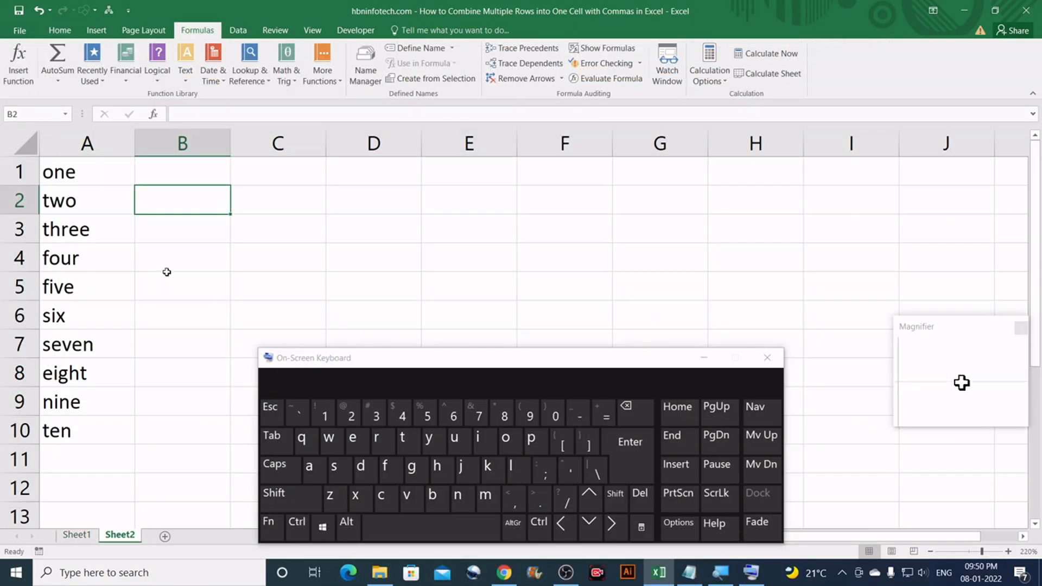
Insert a CONCATENATE function in cell B2 with A1 as its first text argument.
drag(86, 170, 93, 430)
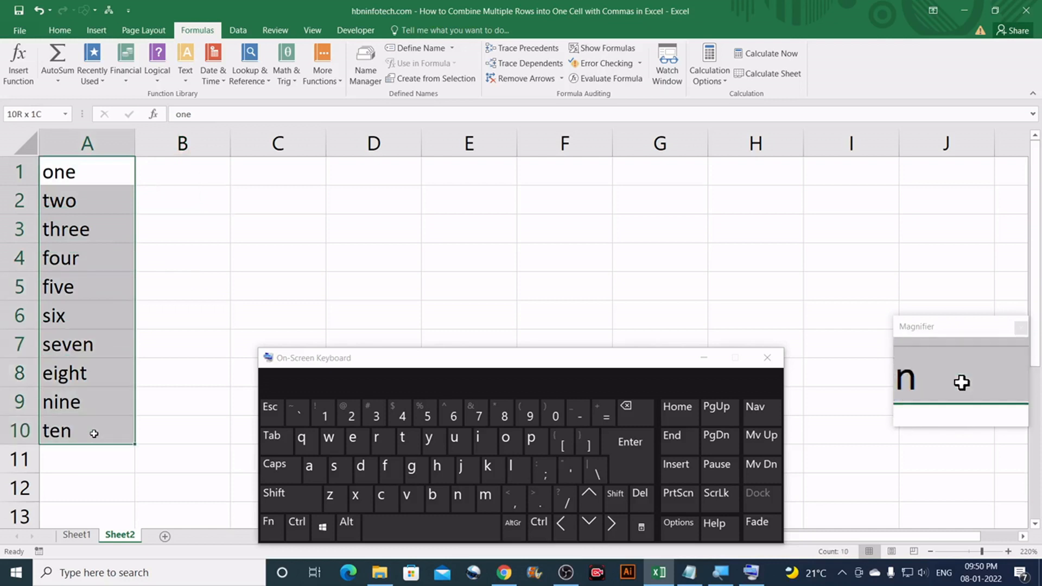
click(179, 199)
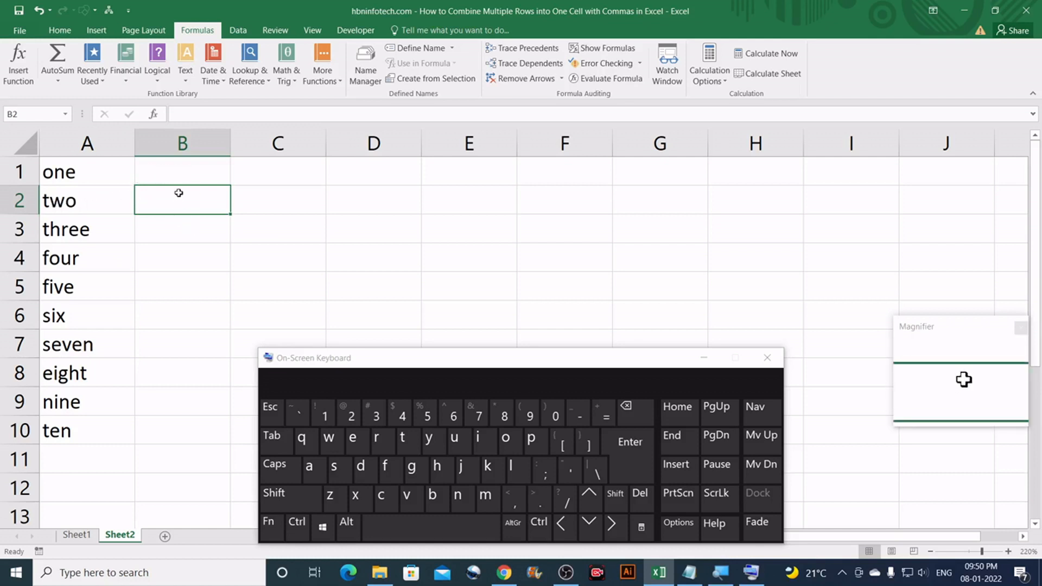
click(170, 170)
click(168, 204)
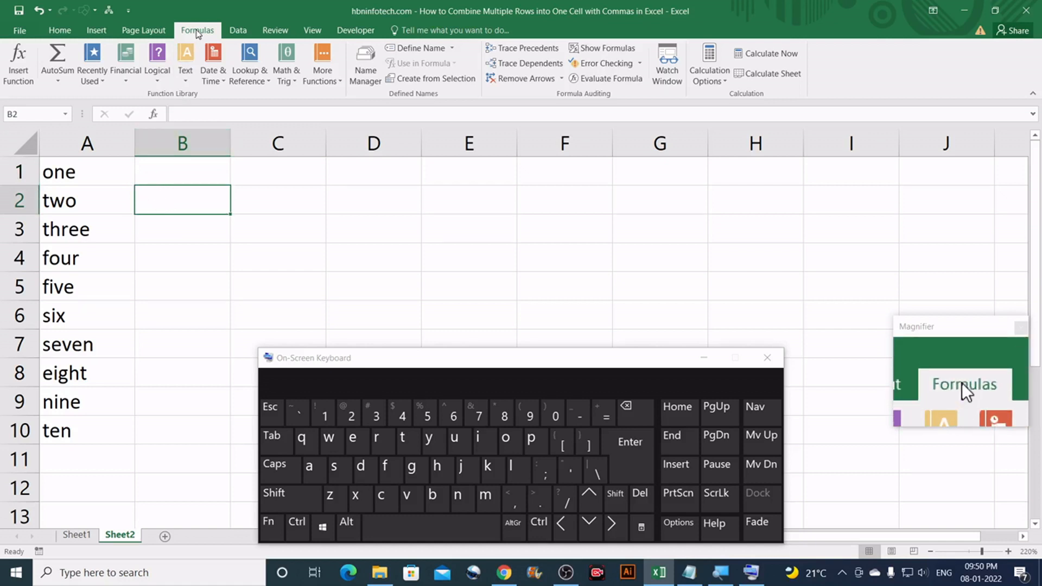
click(185, 80)
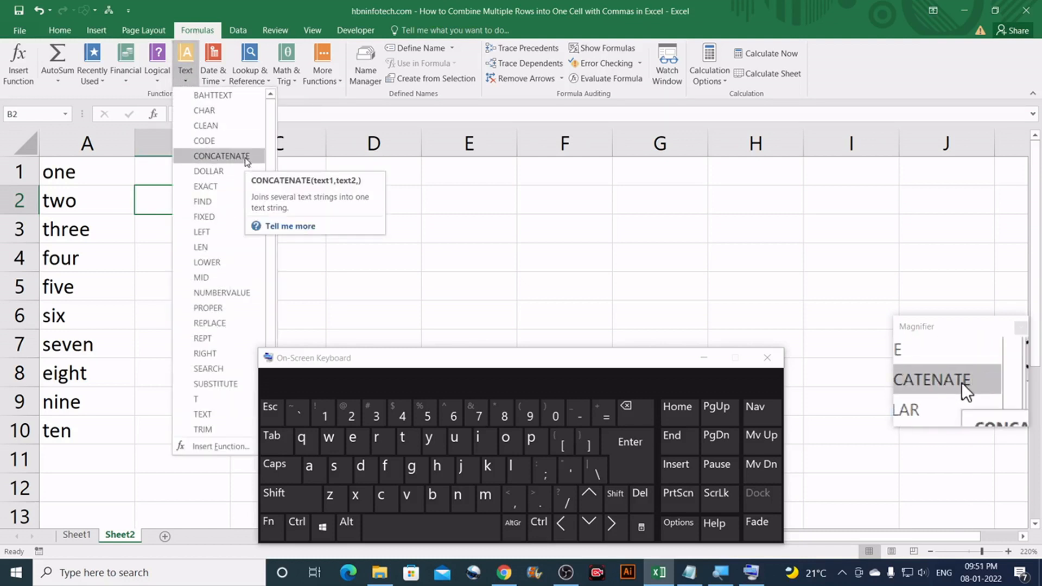
click(247, 157)
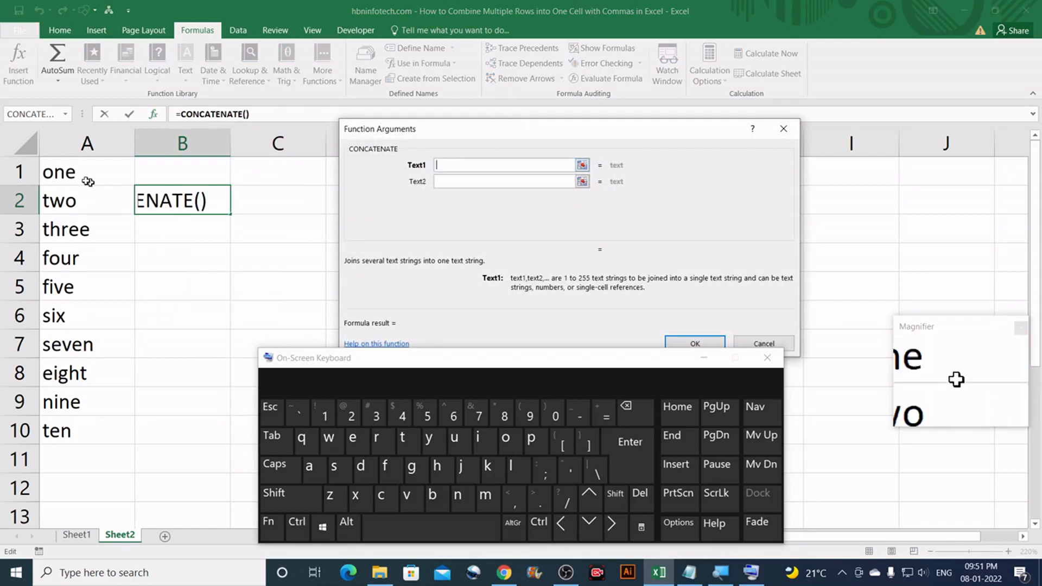
click(63, 171)
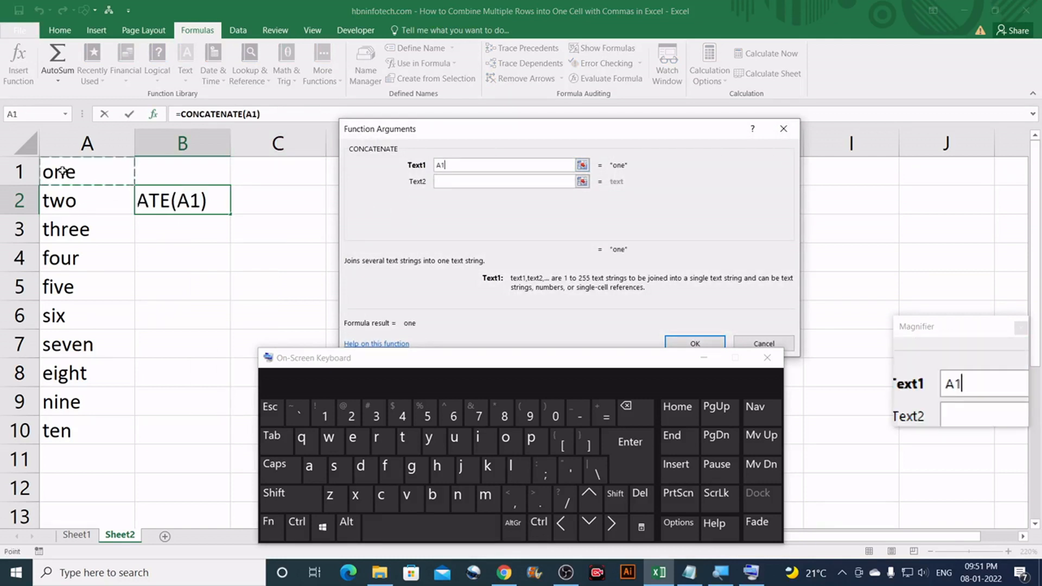
Complete the B2 formula with a comma and space as the second text and A2 as the third.
click(445, 182)
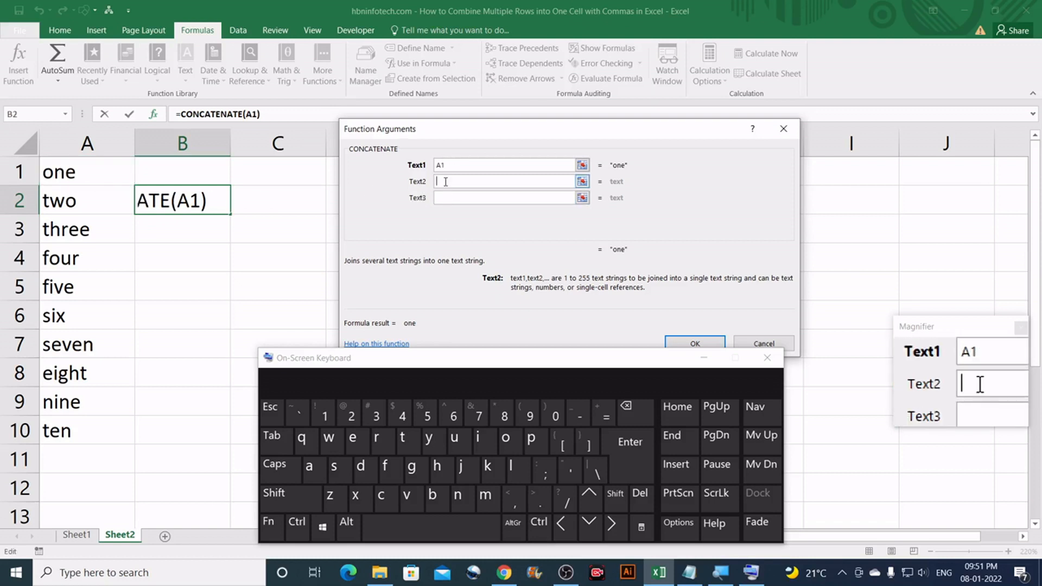
click(506, 498)
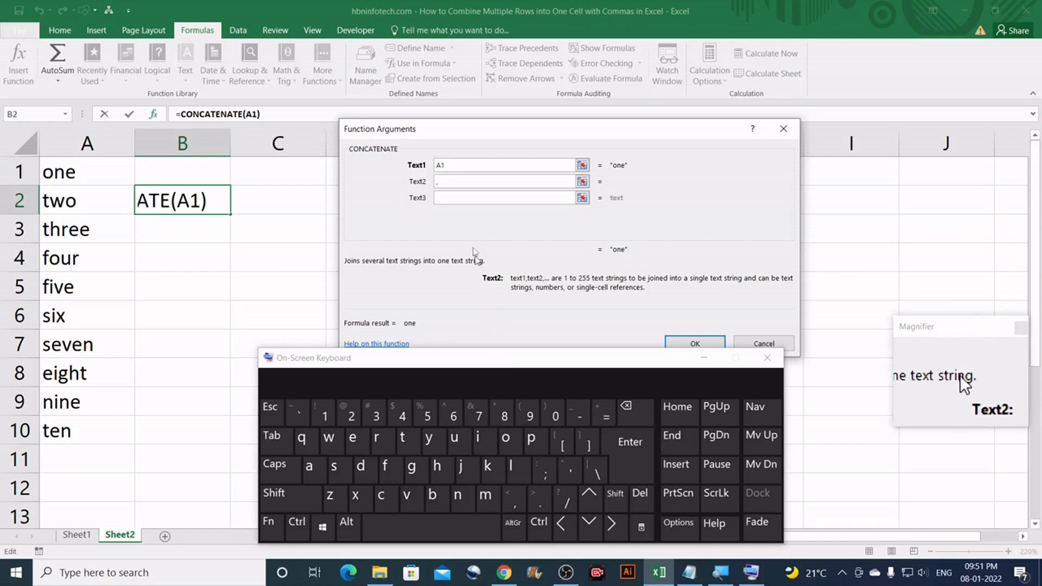
click(438, 529)
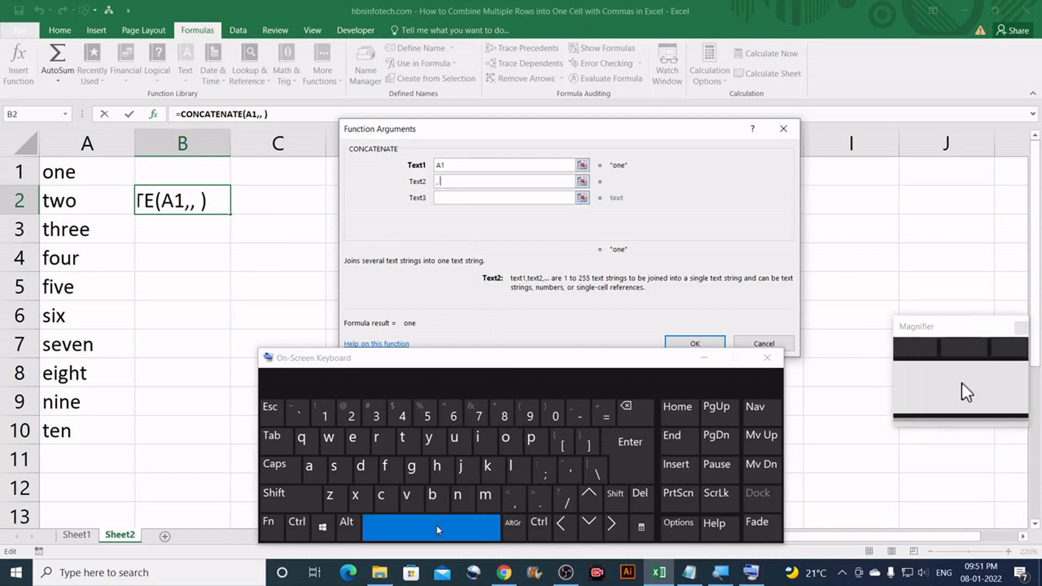
click(439, 198)
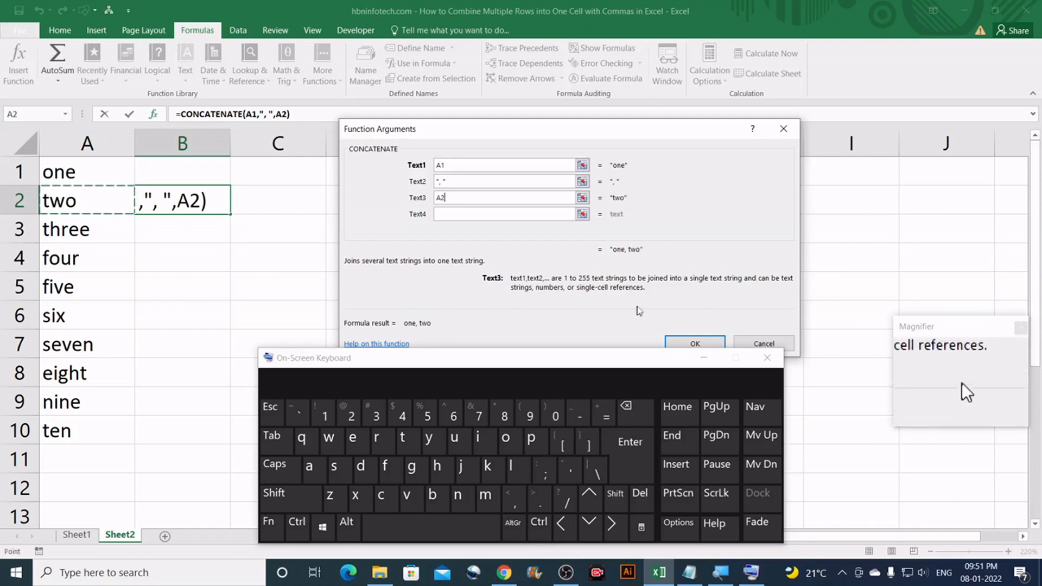
click(688, 343)
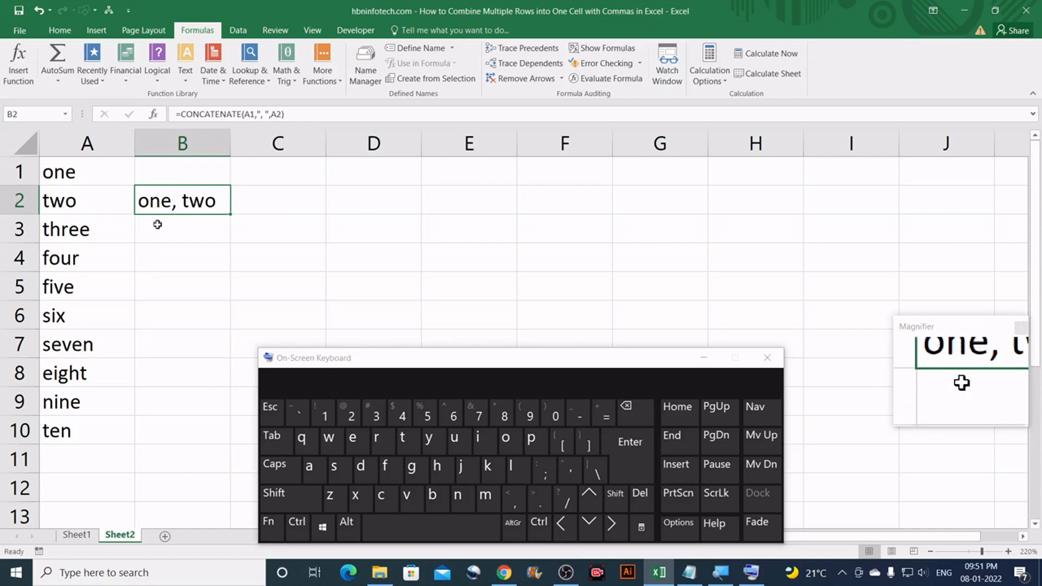
Insert a CONCATENATE function in cell B3 with B2 as its first text argument.
click(157, 234)
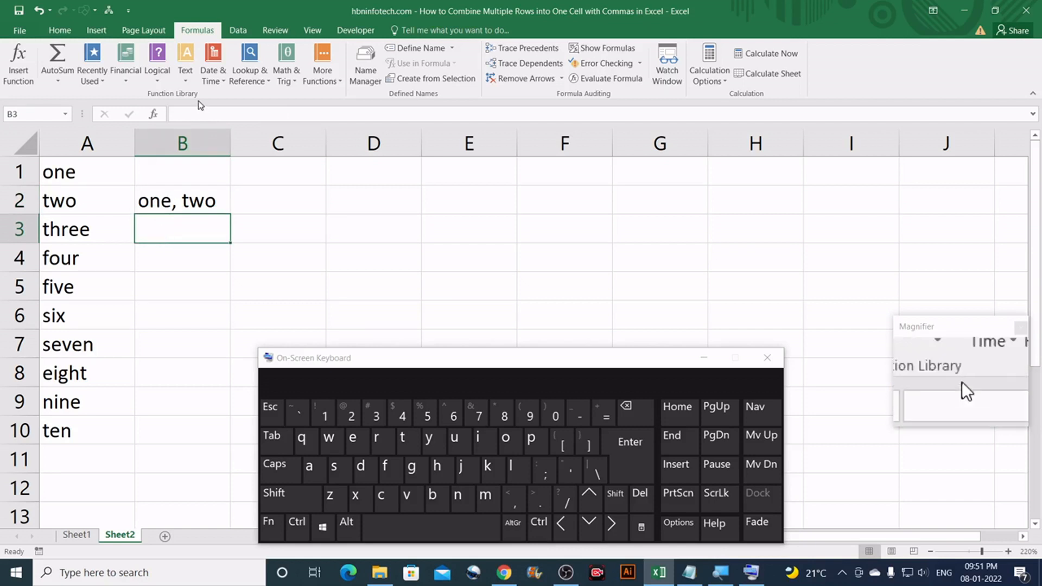
click(185, 73)
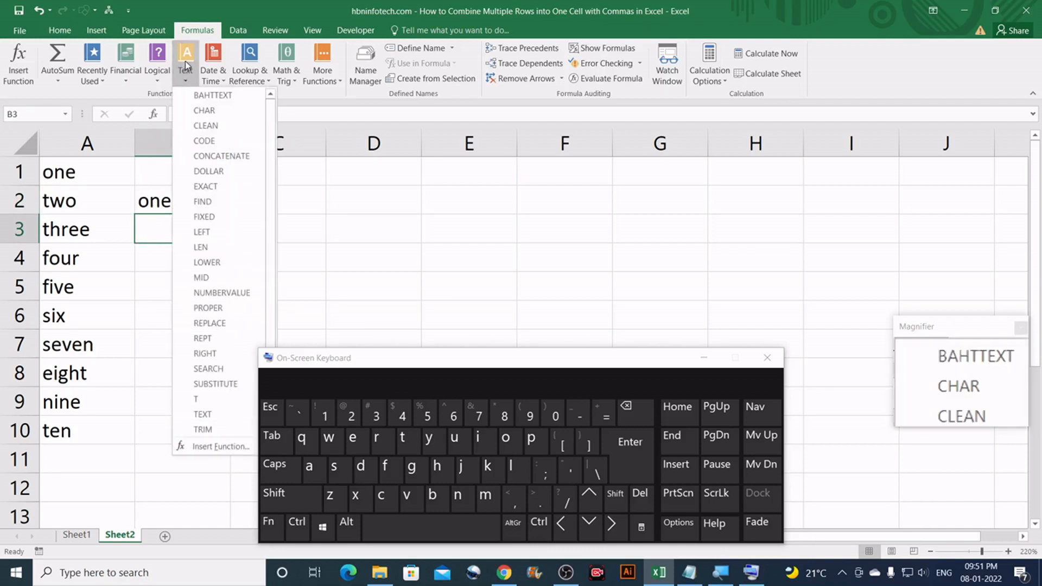
click(222, 157)
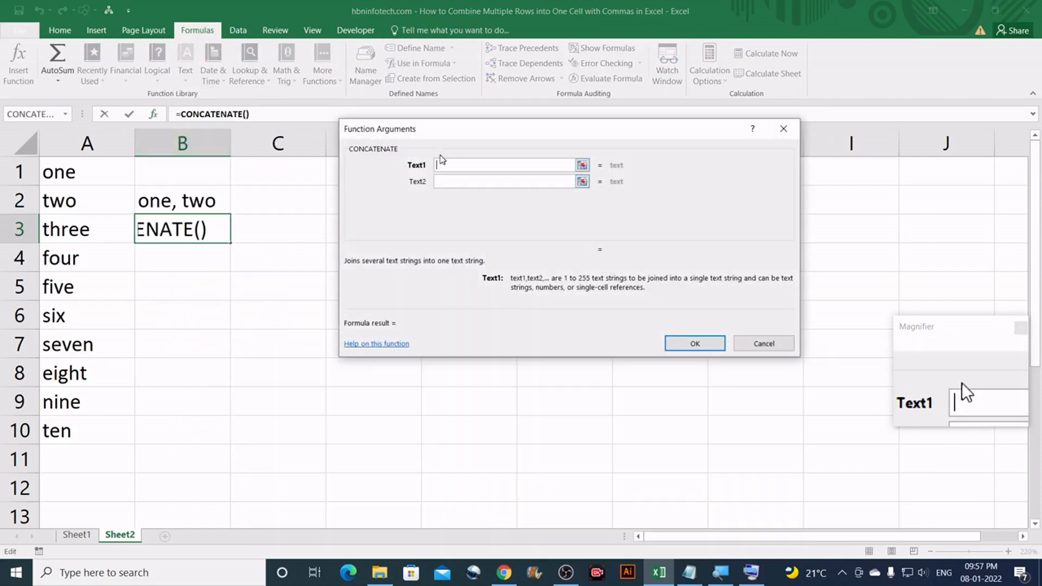
click(167, 202)
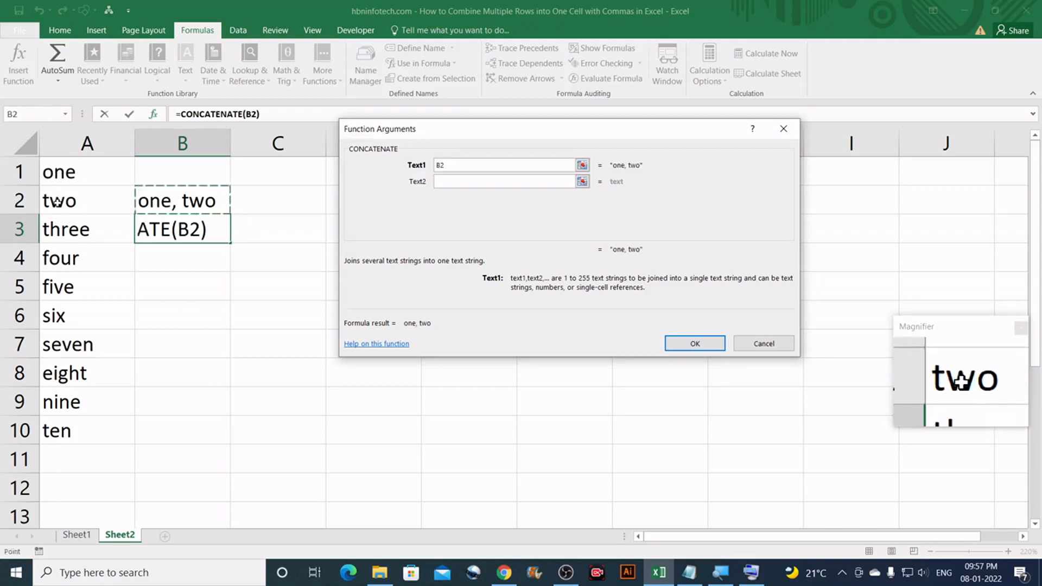
Complete the B3 formula with a comma and space as the second text and A3 as the third.
click(449, 181)
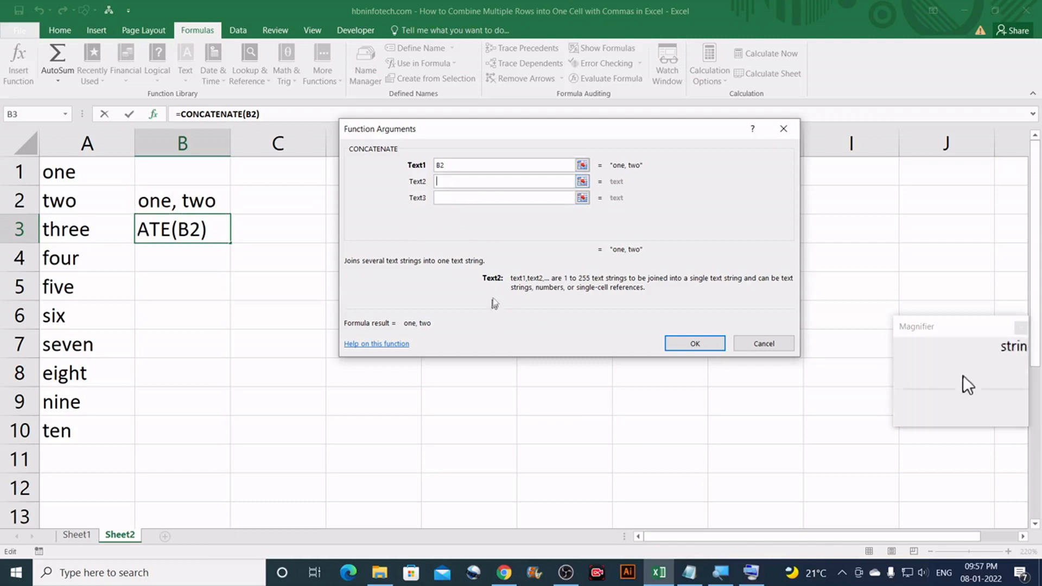
click(751, 572)
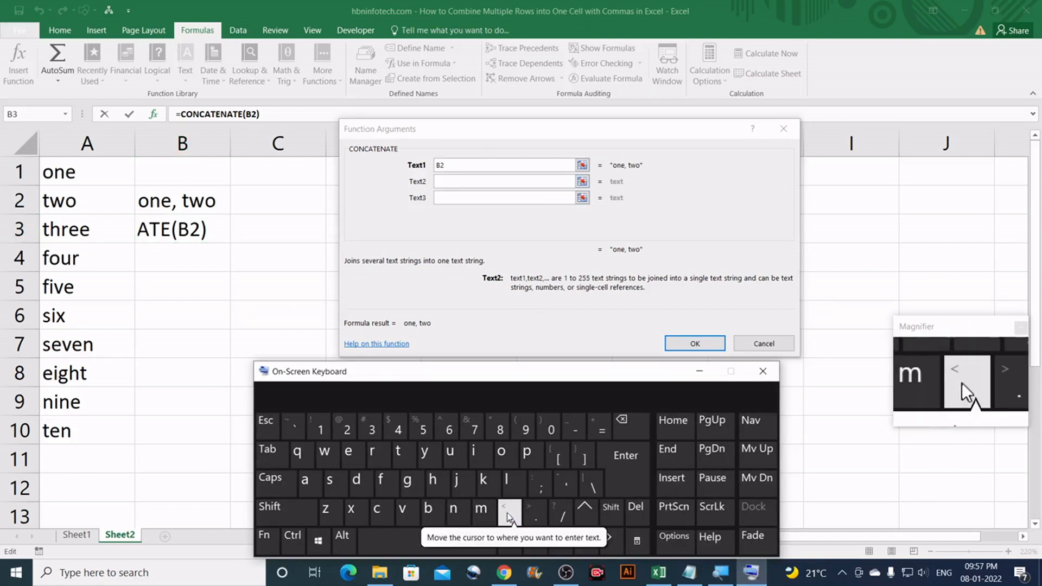
click(444, 182)
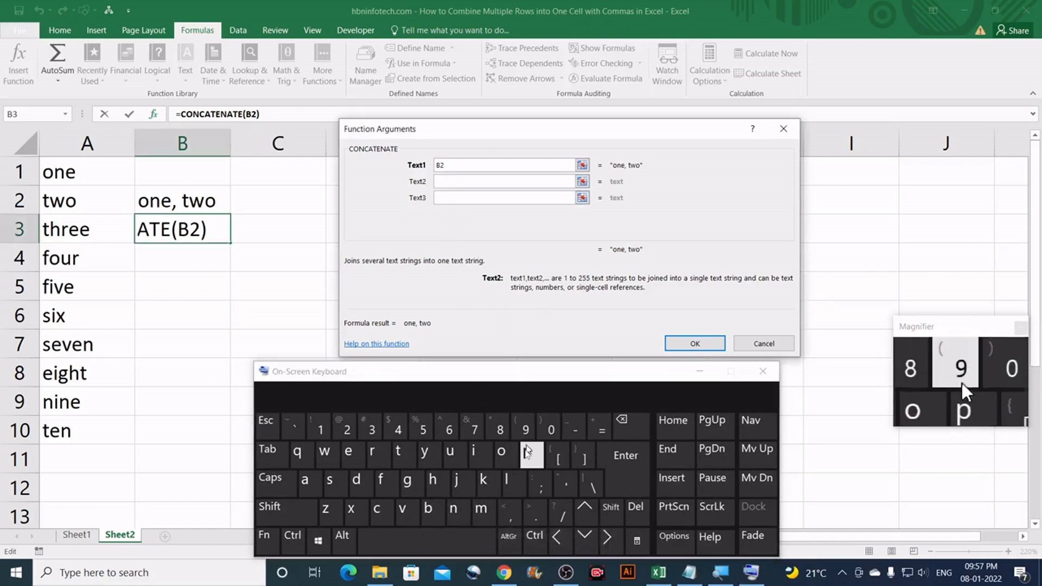
text(,)
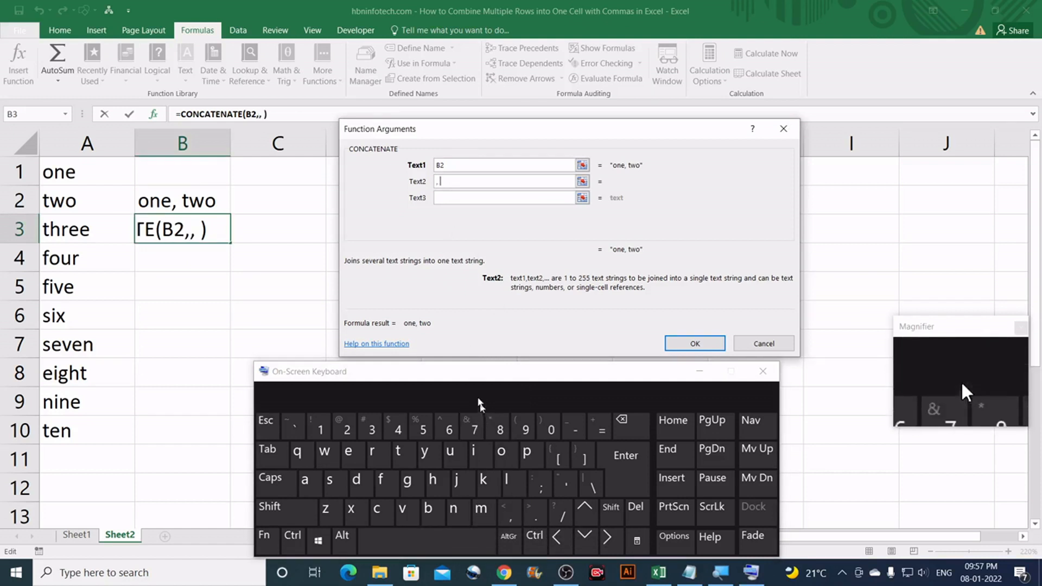
click(446, 198)
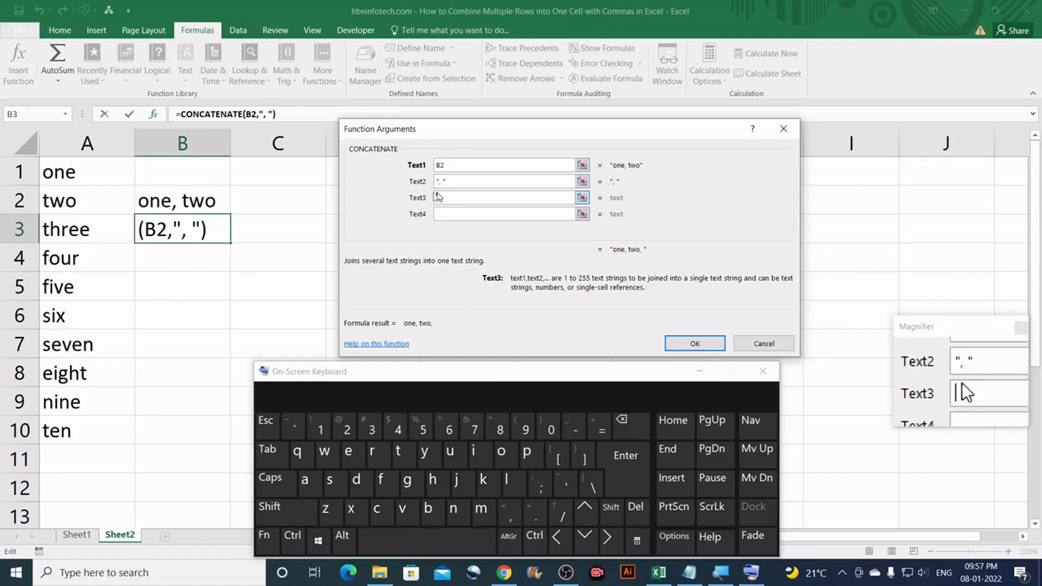
click(61, 231)
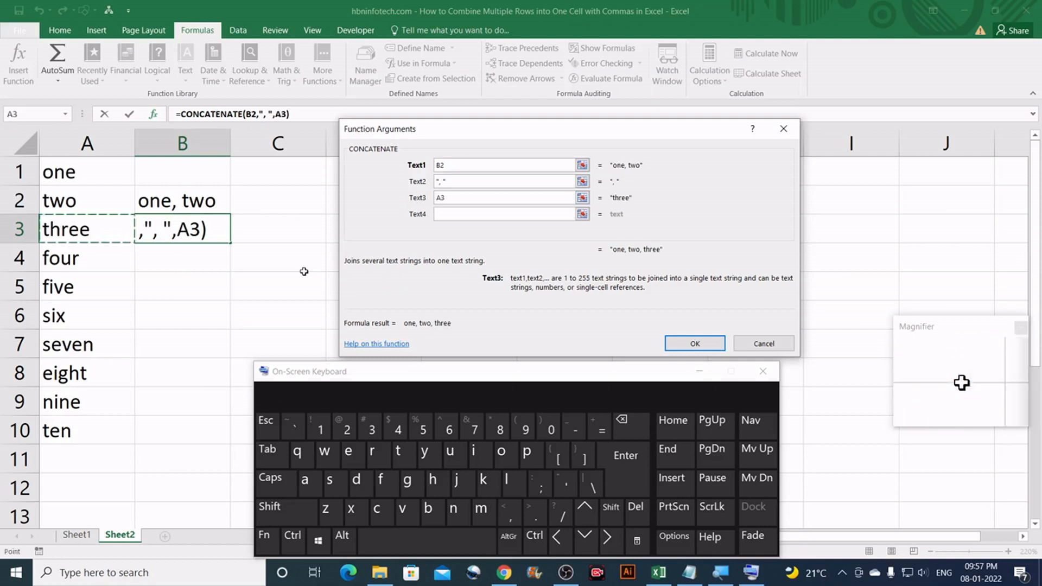
click(695, 344)
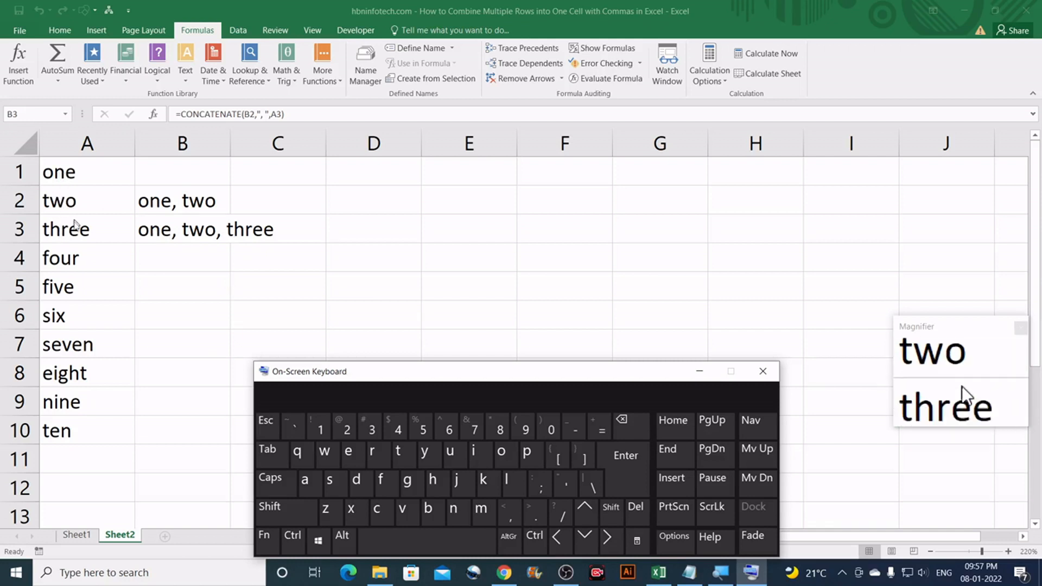
Fill the B3 formula down column B through row 10.
click(174, 231)
drag(230, 245, 209, 431)
scroll(267, 310, down, 3)
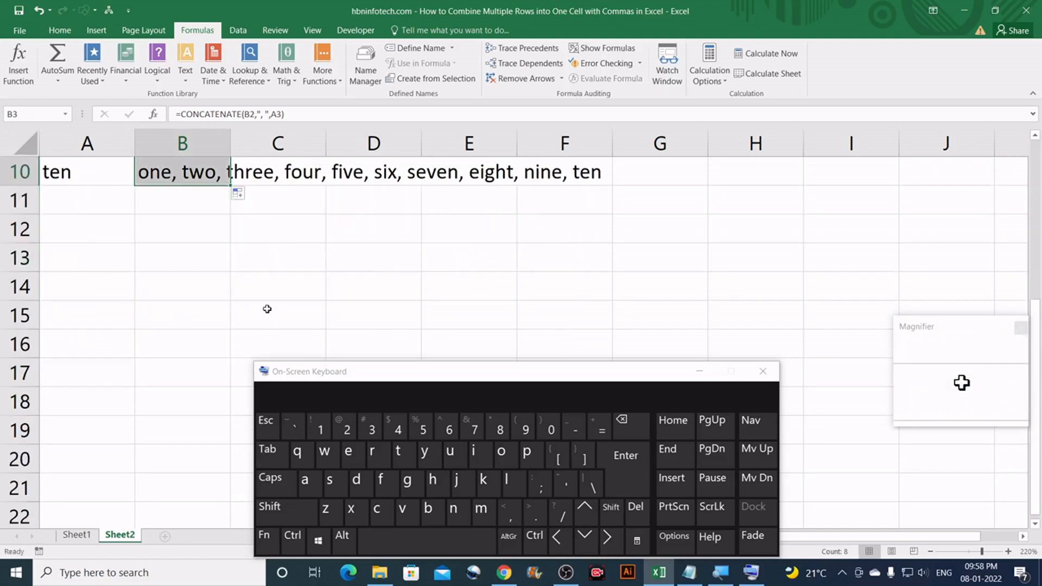
scroll(267, 311, up, 1)
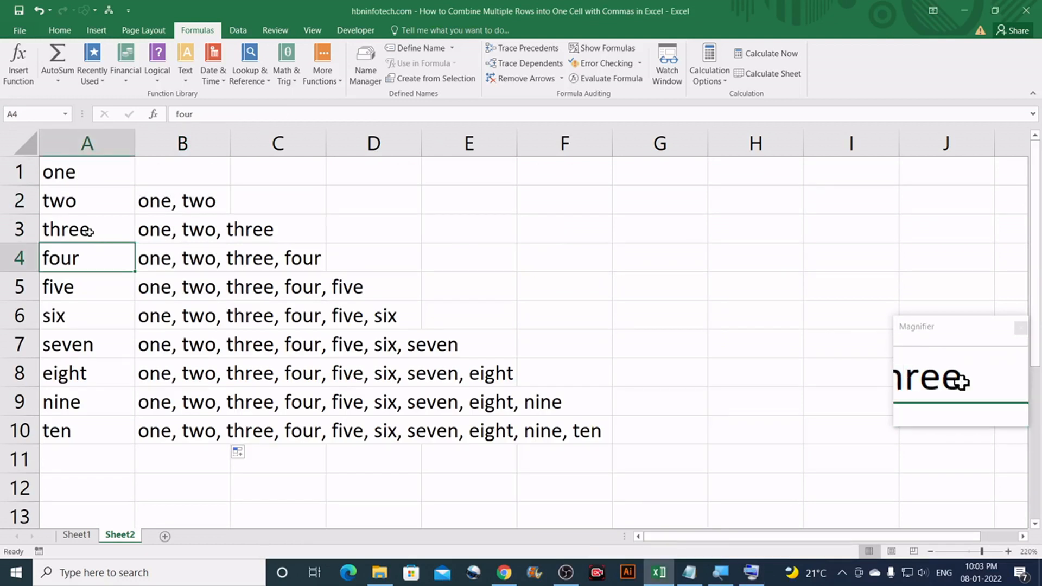
Examine how the combined text in column B builds on the row above and the entries in A3 to A5.
click(88, 232)
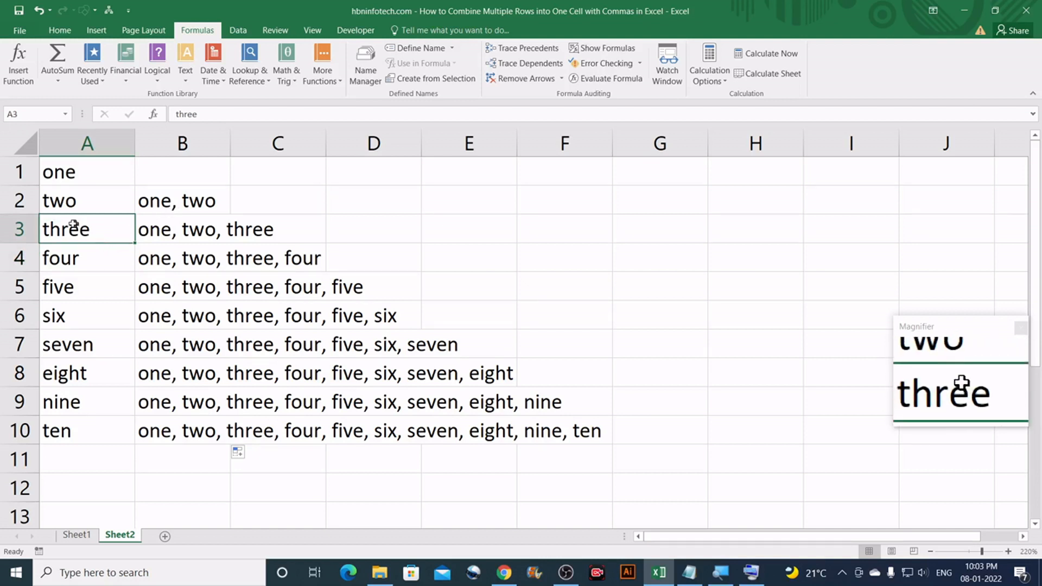
click(177, 203)
click(238, 226)
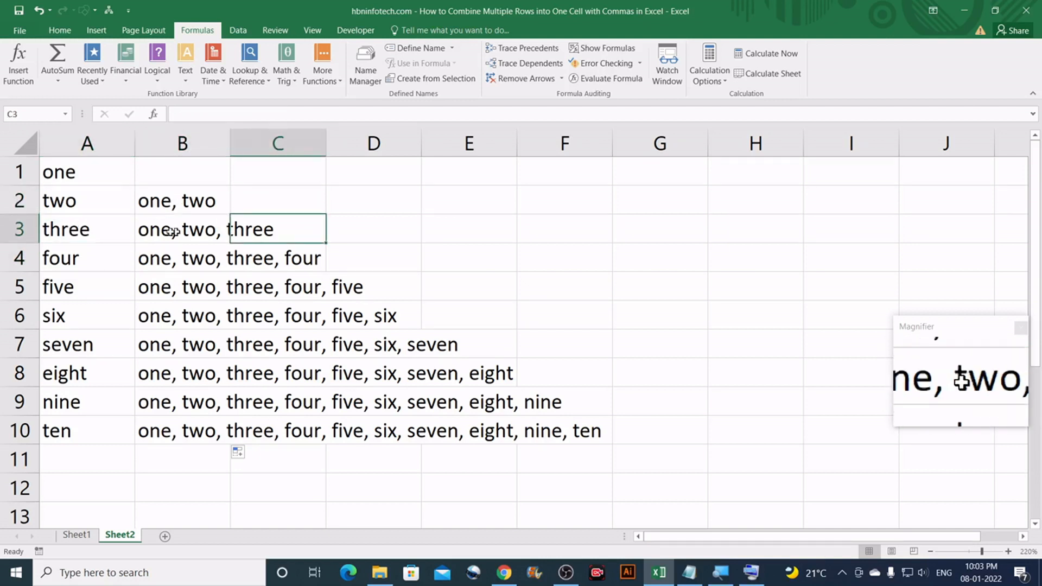
click(89, 258)
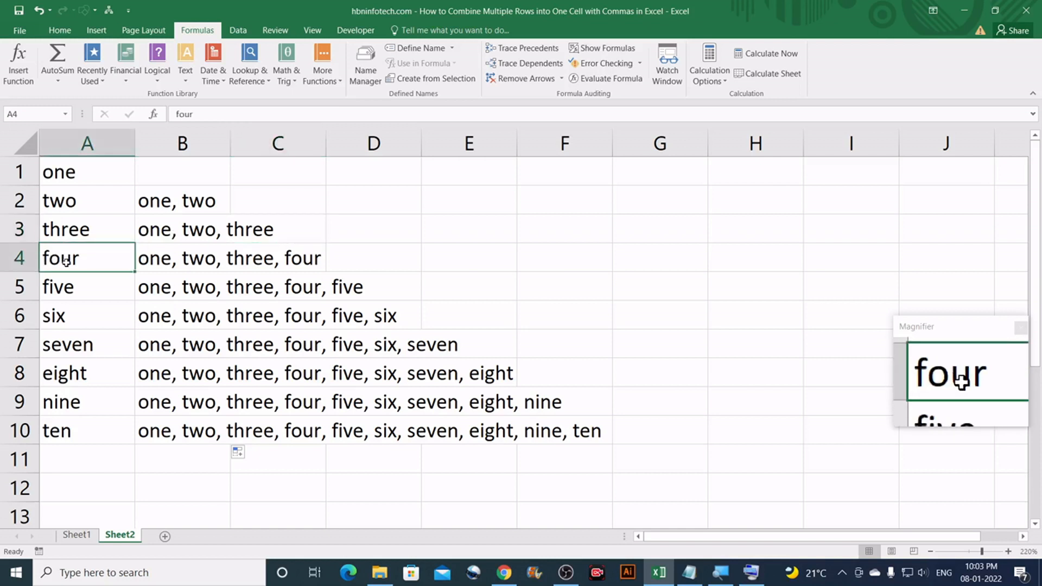
click(180, 235)
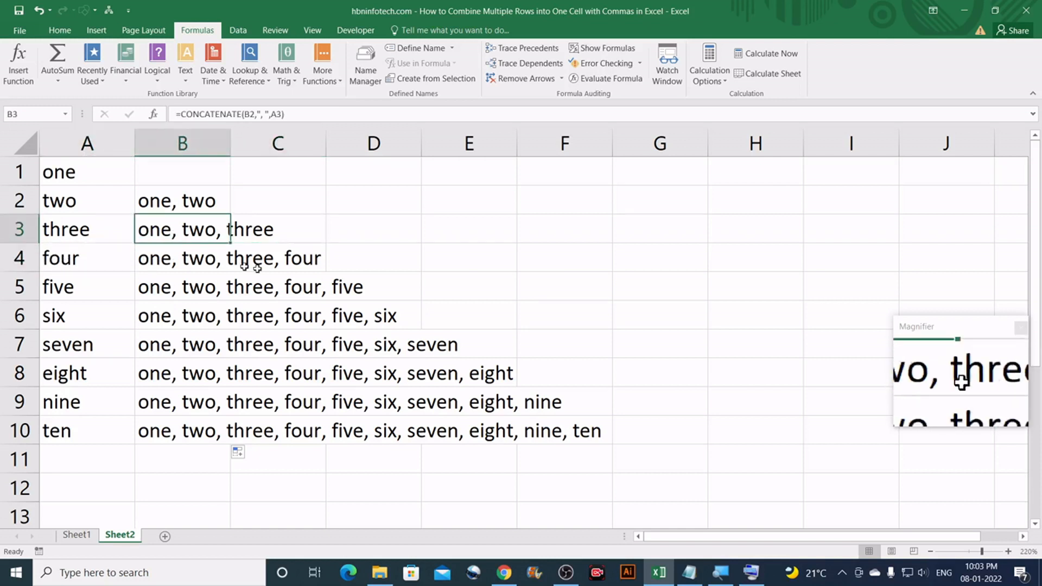
click(296, 261)
click(93, 284)
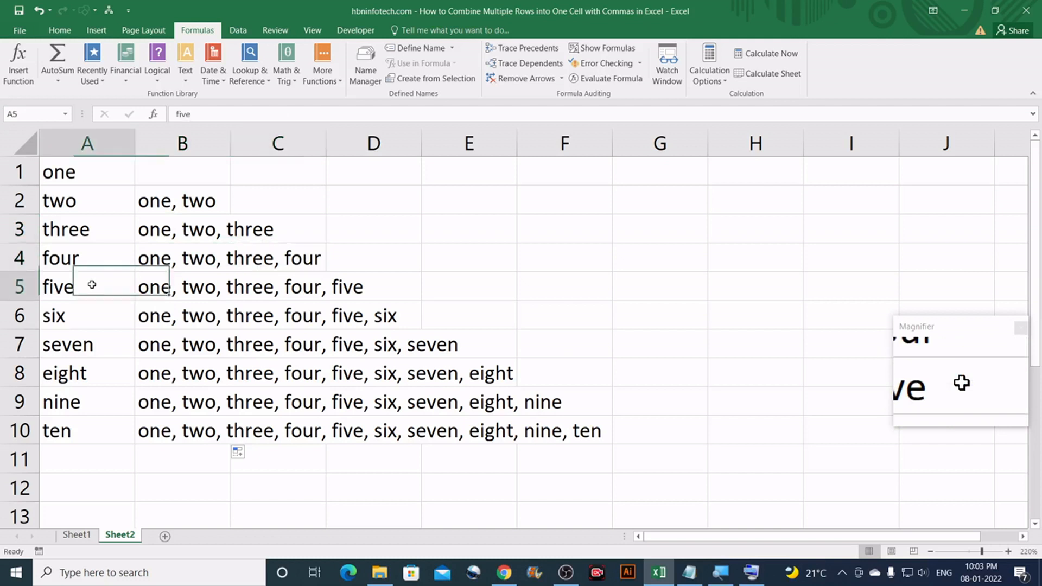
Copy the fully combined text from B10 and paste it into B1 as values only.
click(162, 431)
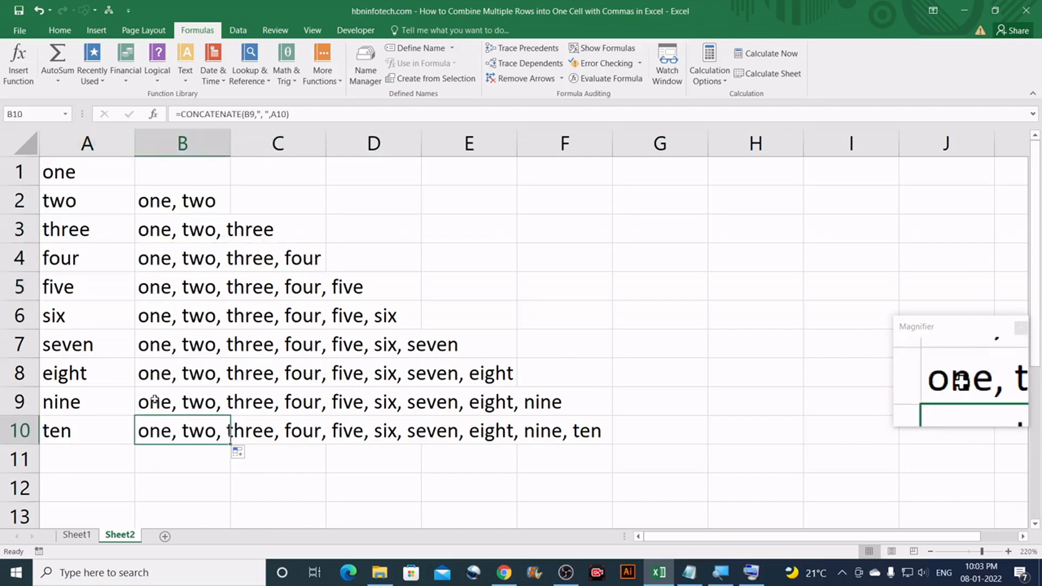
right_click(165, 432)
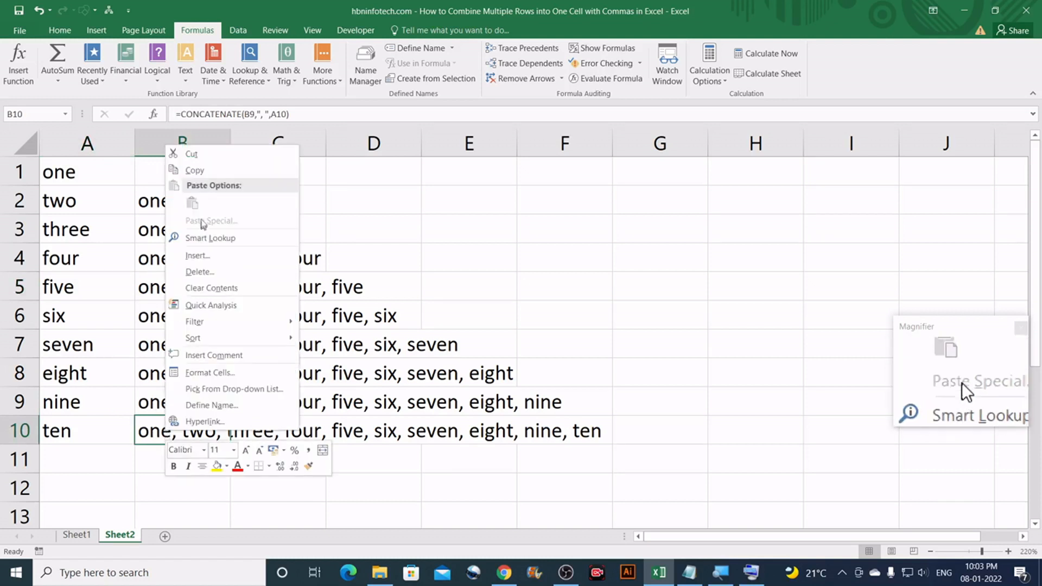
click(200, 170)
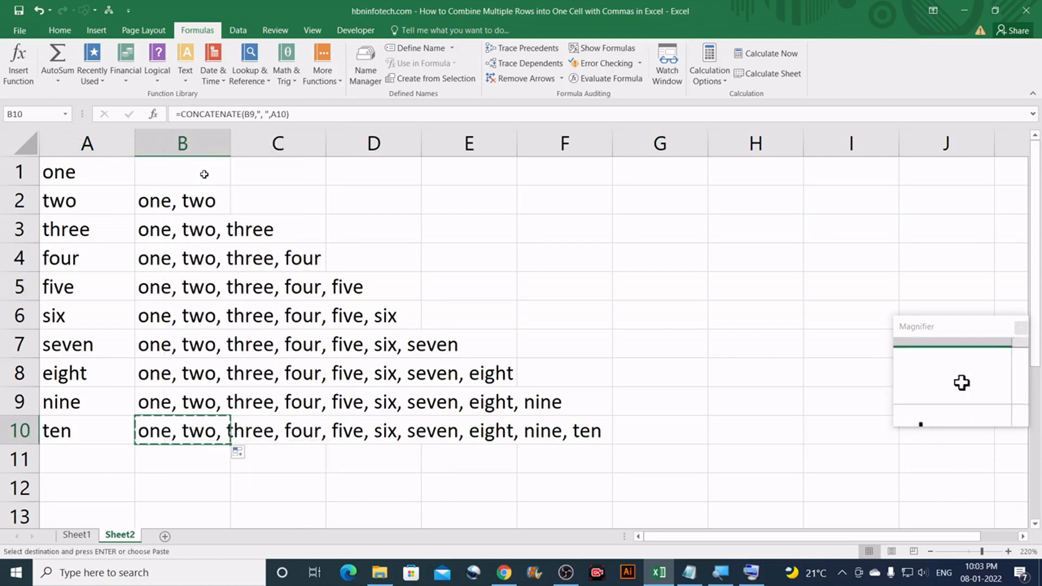
click(155, 176)
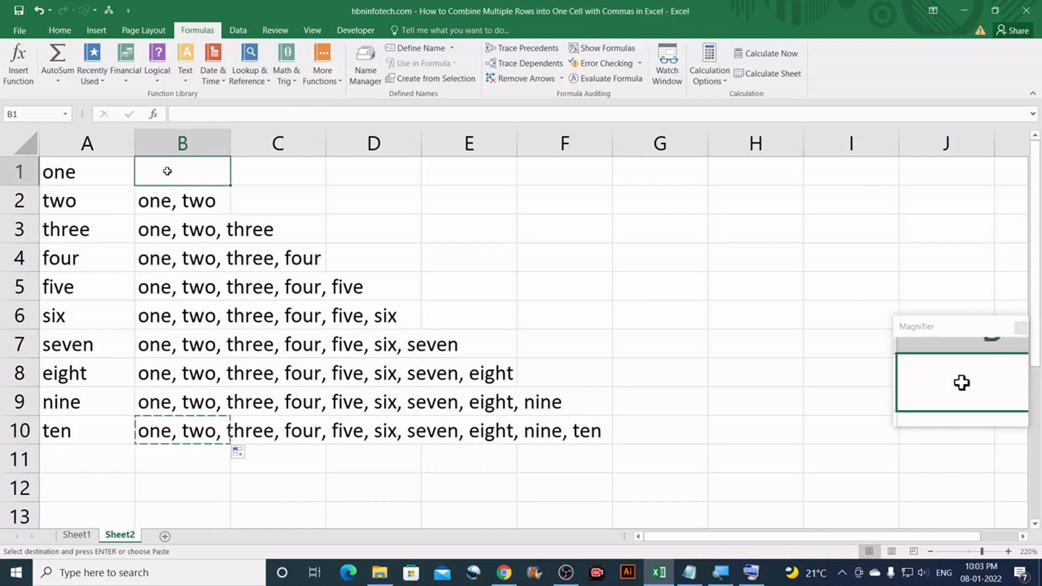
right_click(167, 171)
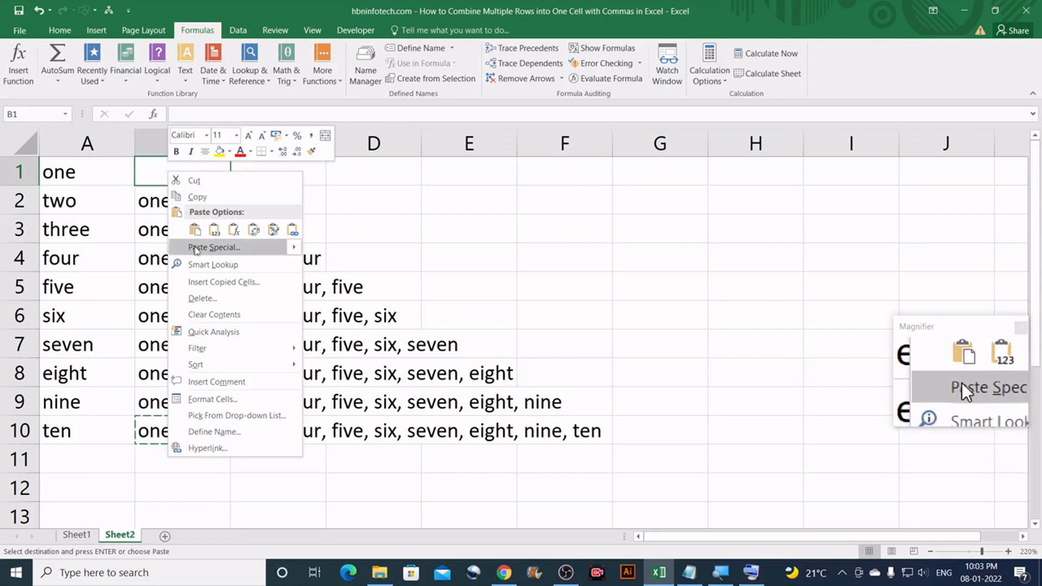
mouse_move(233, 249)
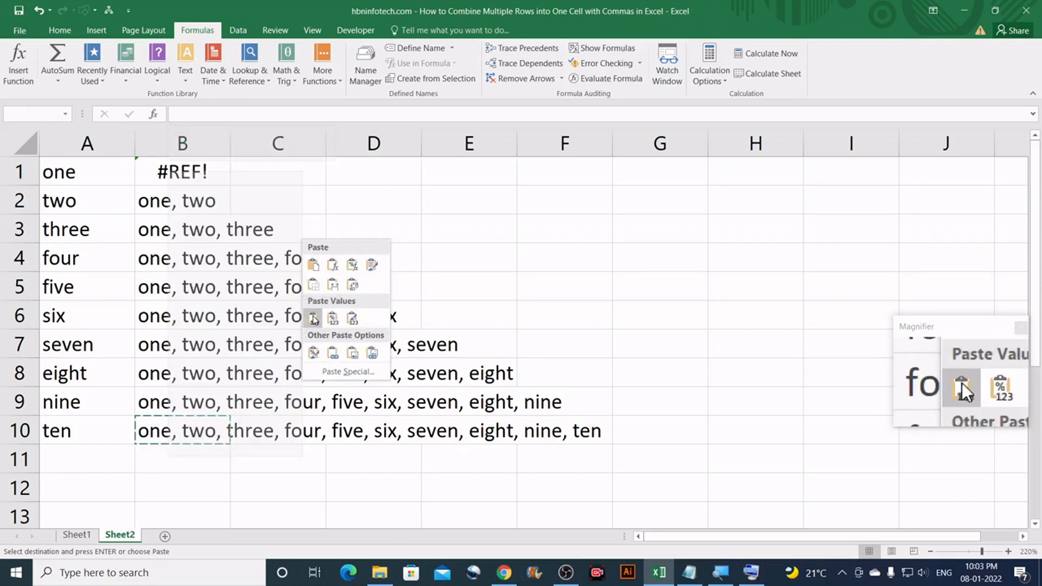
click(313, 321)
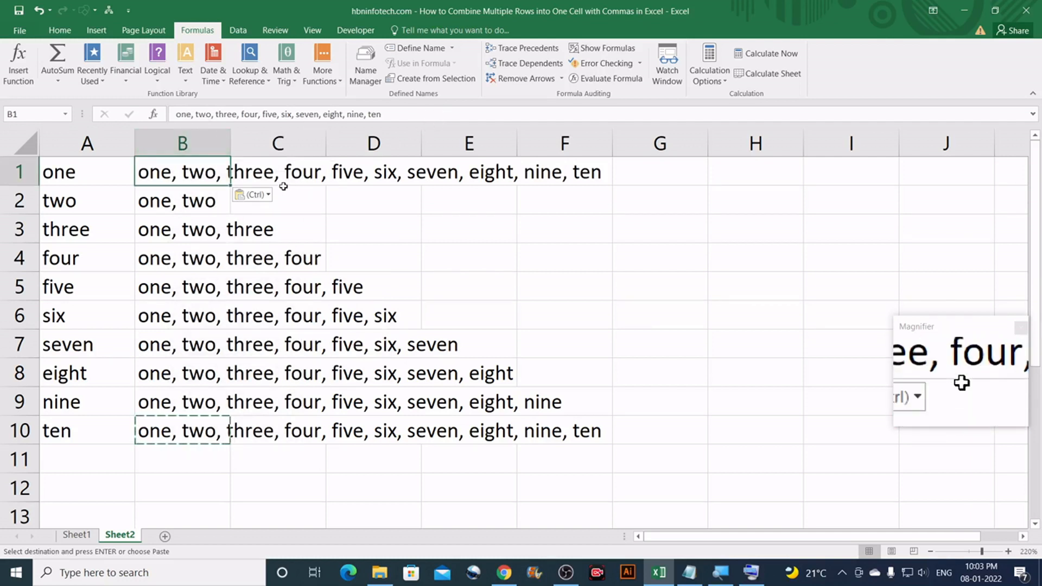
Delete the helper formulas in cells B2 to B10.
drag(156, 201, 191, 431)
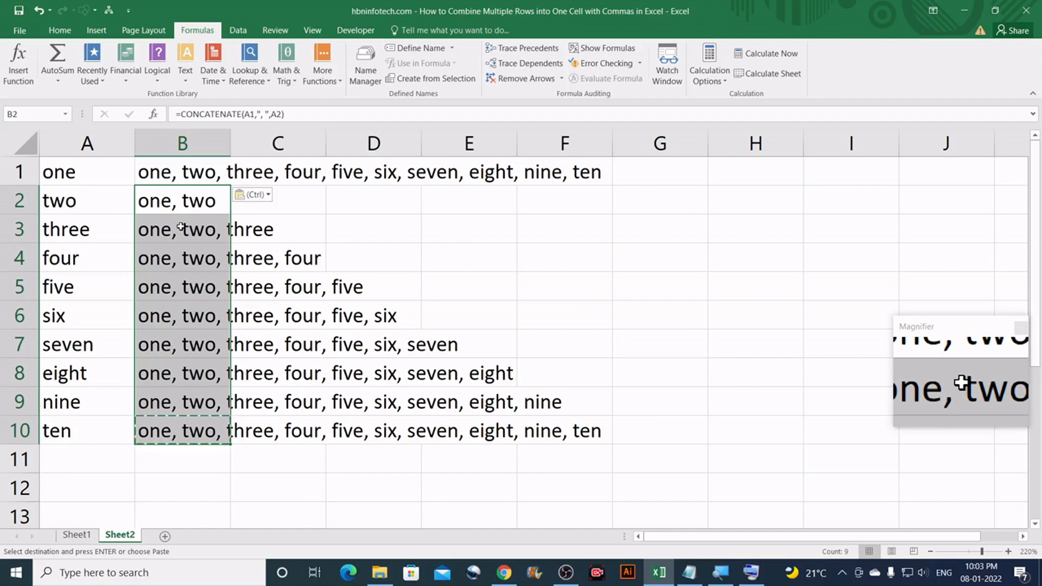
key(Delete)
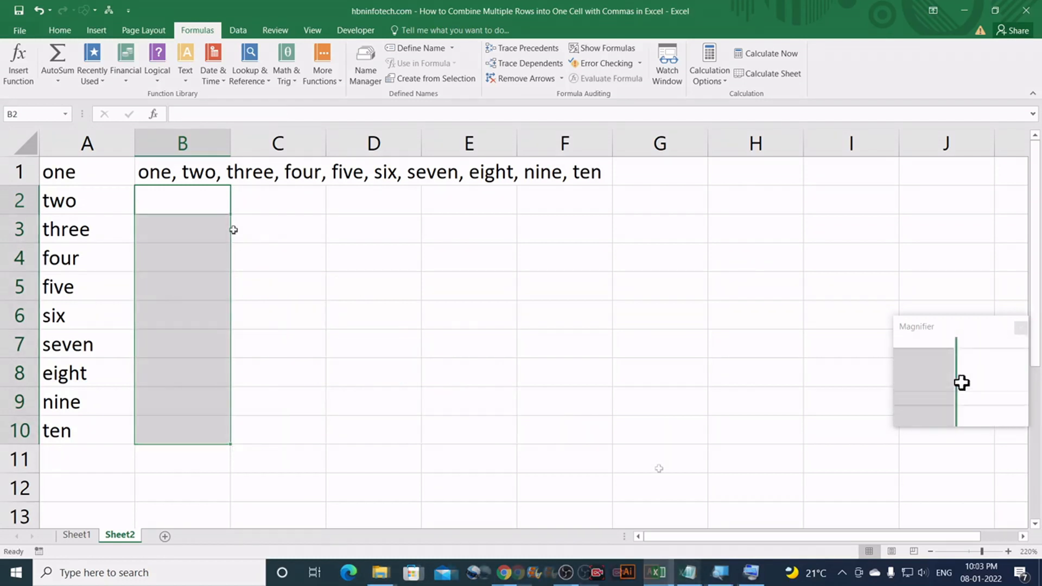